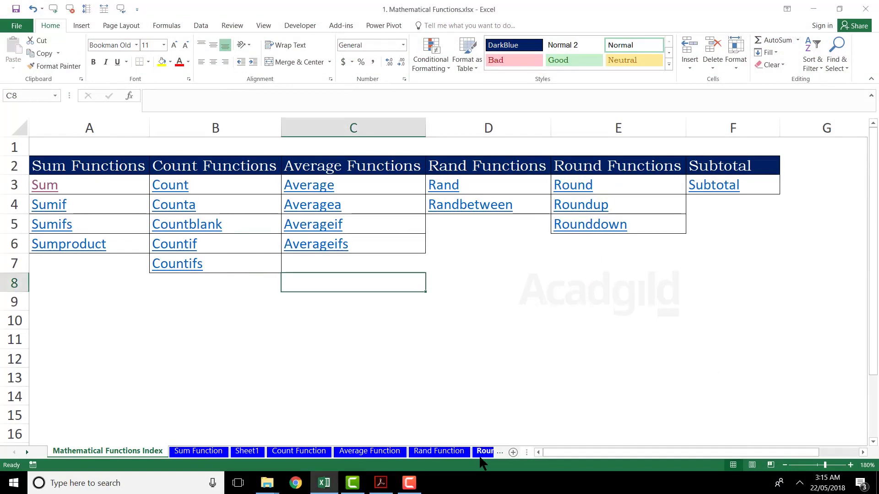
Browse the Round Function and Subtotal sheets, then return to Mathematical Functions Index
left_click(485, 451)
left_click(442, 451)
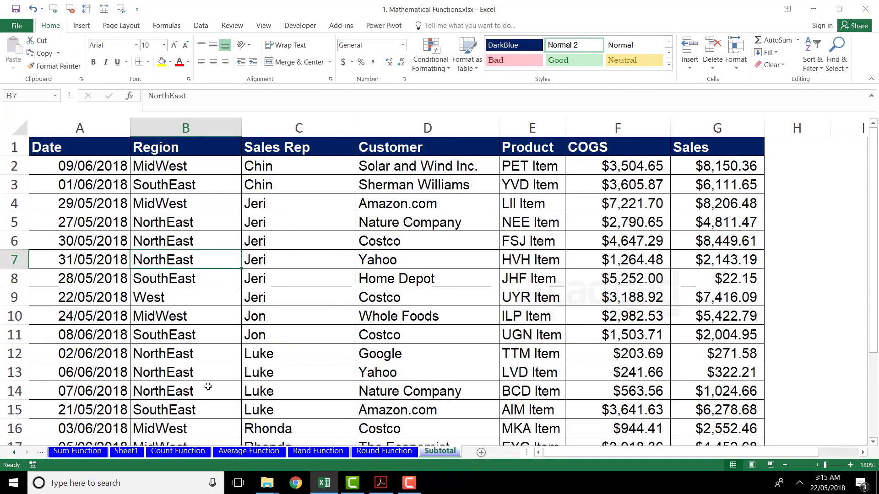
left_click(40, 452)
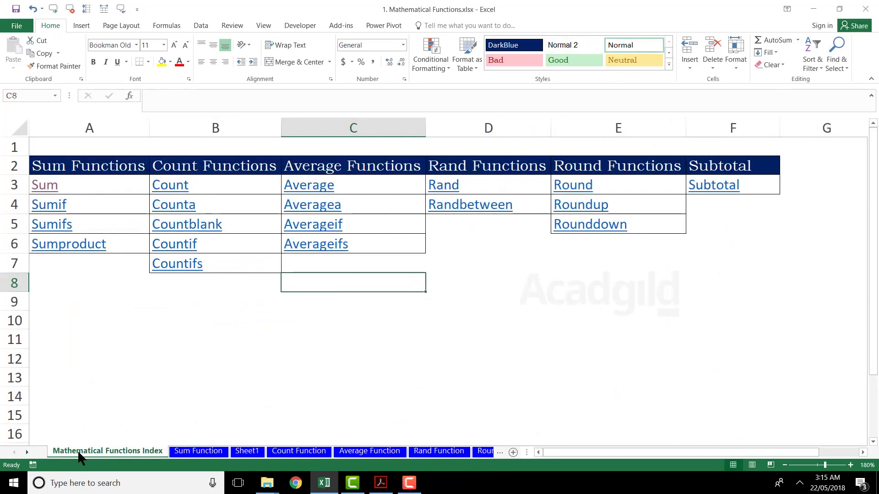
Activate the Subtotal sheet from the list of all sheets
right_click(29, 451)
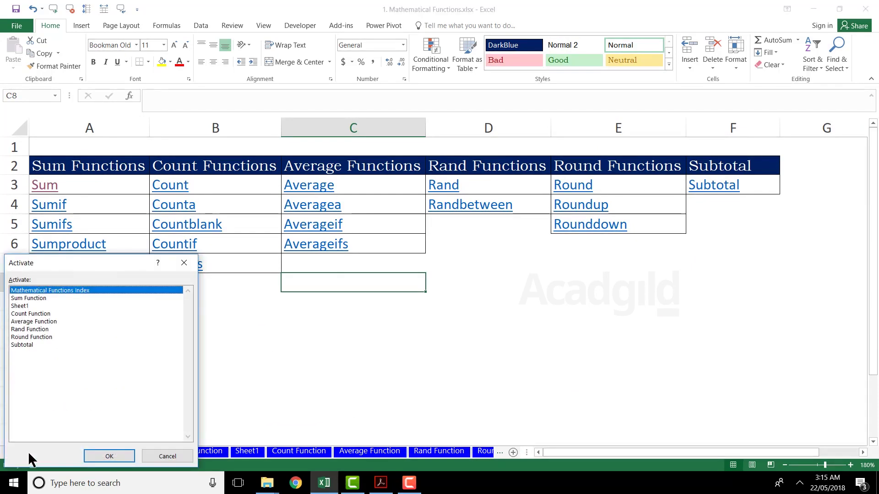
left_click(165, 458)
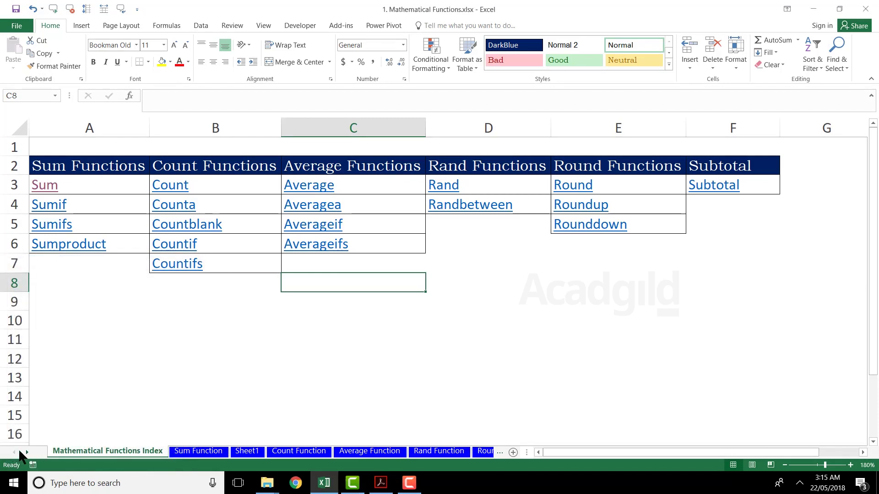
right_click(26, 451)
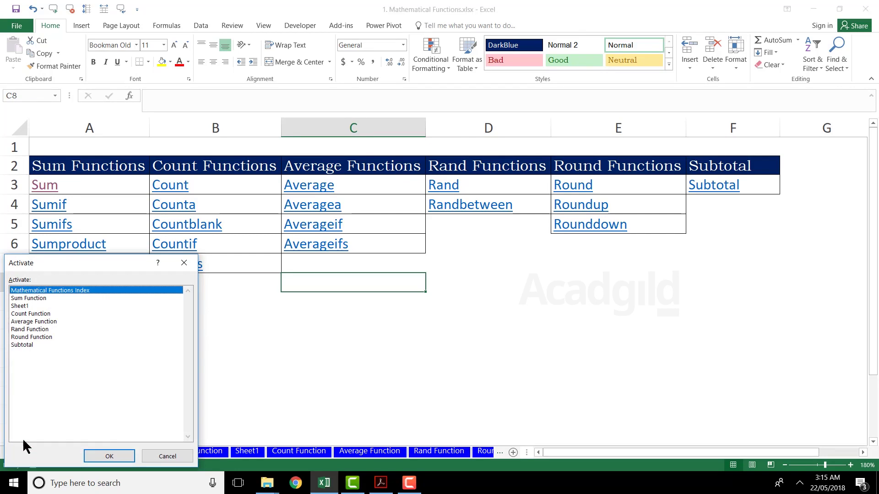
left_click_drag(60, 265, 295, 206)
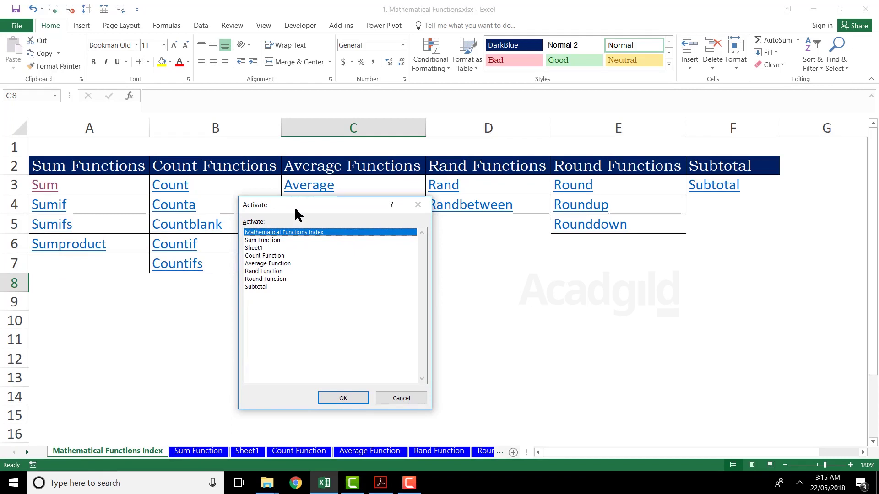
left_click(251, 287)
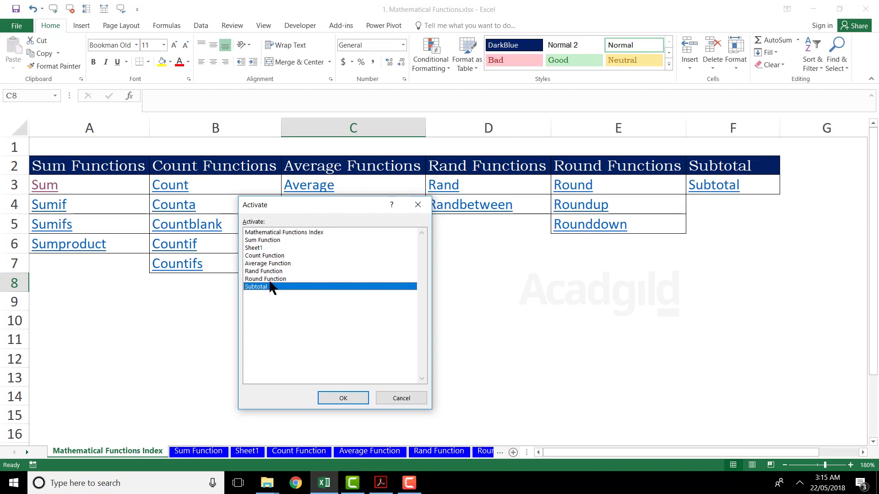
left_click(338, 399)
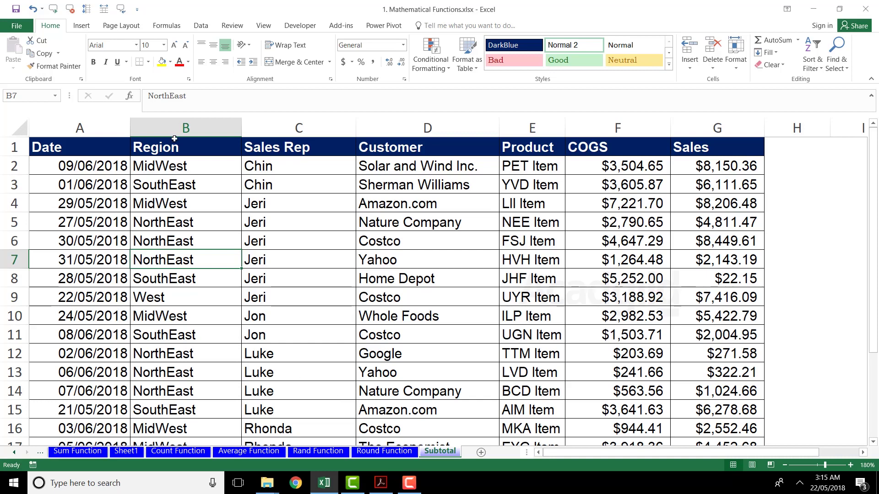
left_click_drag(176, 144, 215, 337)
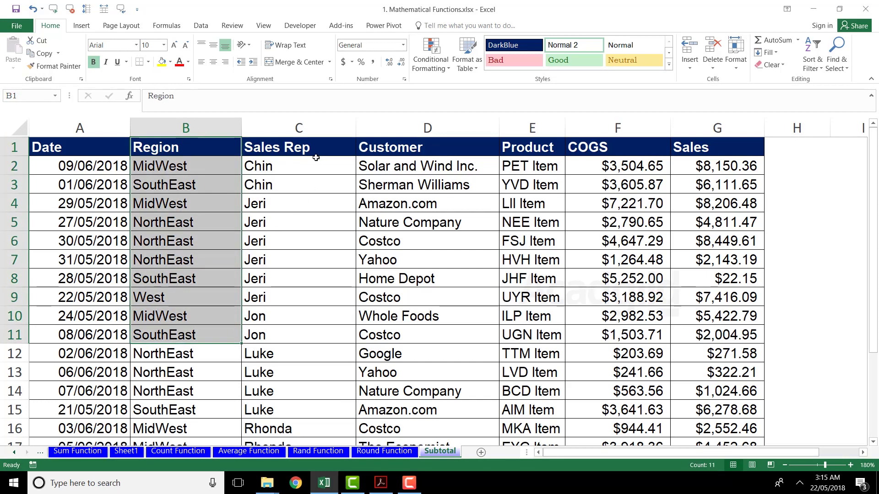
left_click_drag(319, 165, 320, 355)
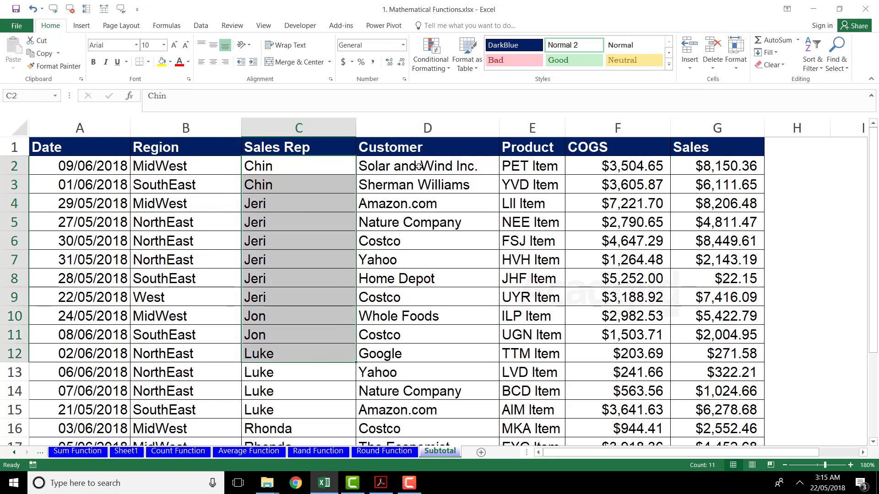
left_click_drag(424, 150, 431, 342)
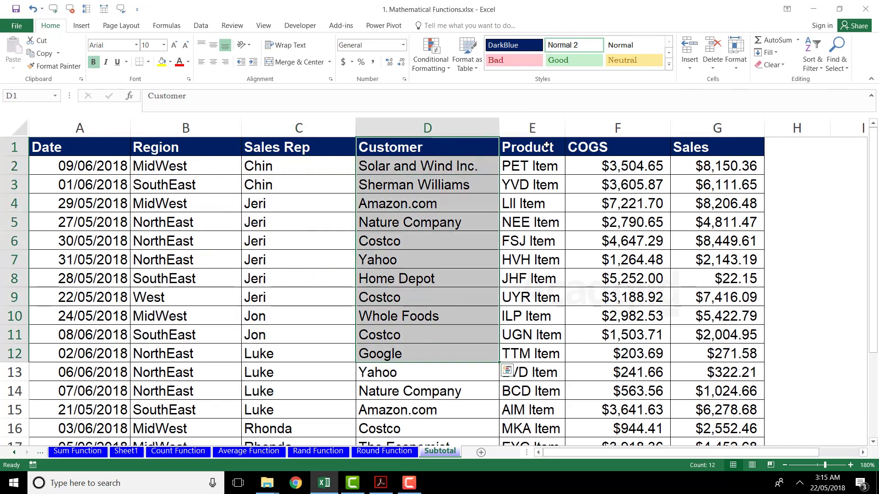
left_click_drag(546, 146, 531, 324)
left_click_drag(614, 146, 620, 298)
left_click_drag(727, 144, 718, 296)
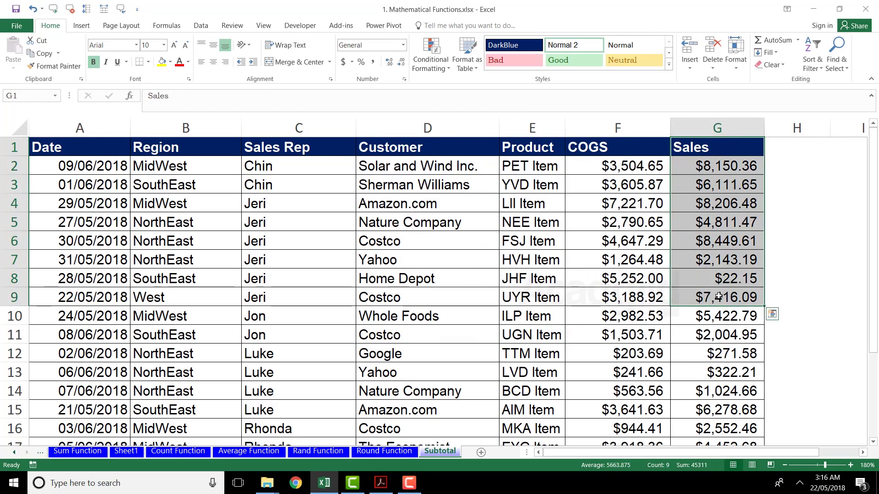
left_click_drag(73, 147, 98, 329)
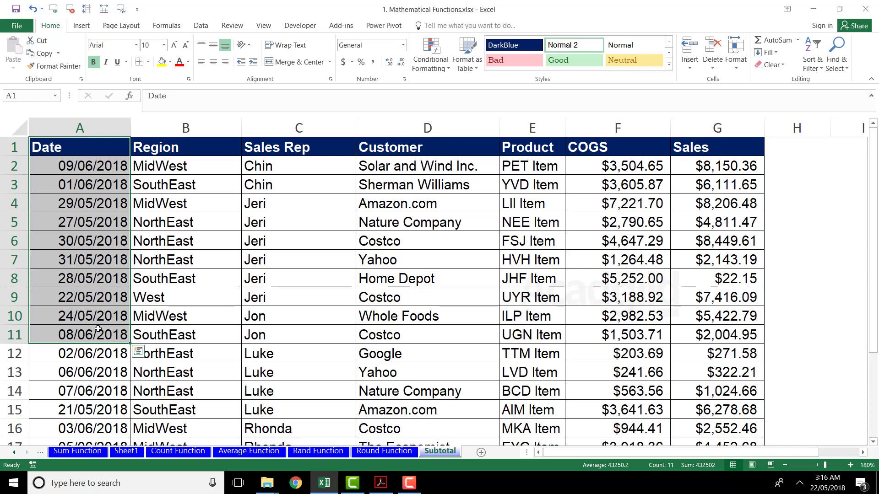
left_click(194, 271)
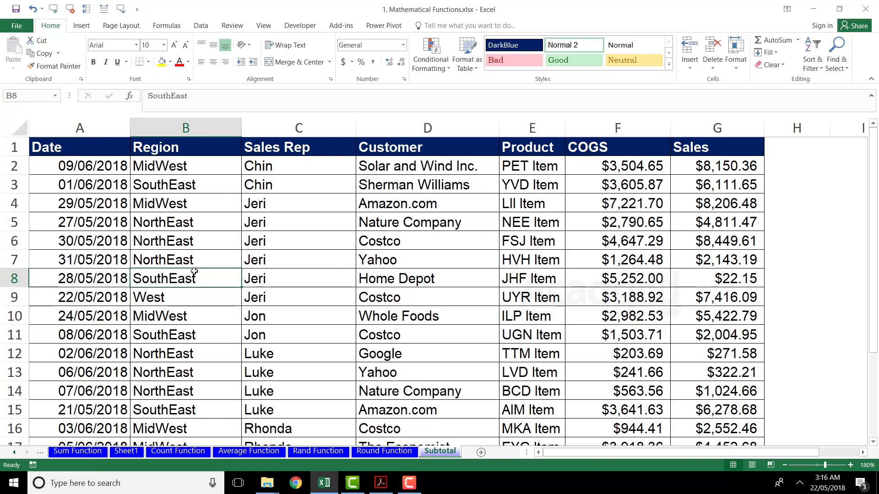
left_click(174, 232)
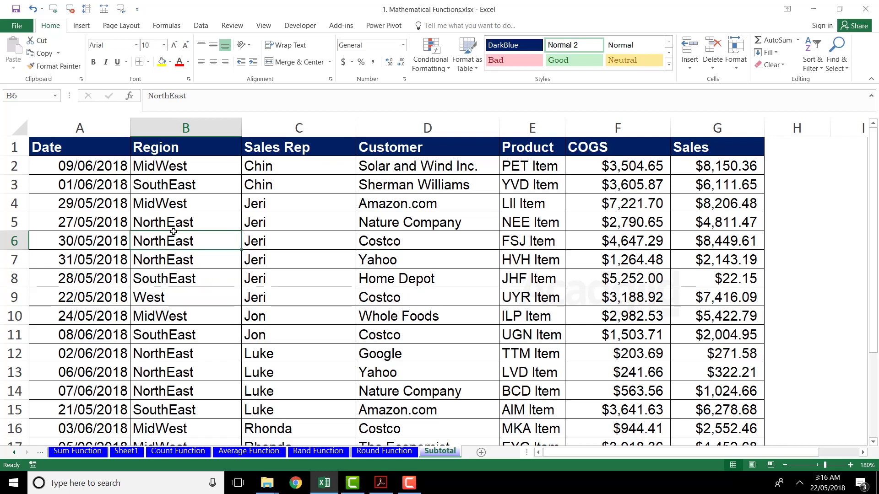
Sort the table A to Z on the Region column, putting MidWest rows first
right_click(173, 200)
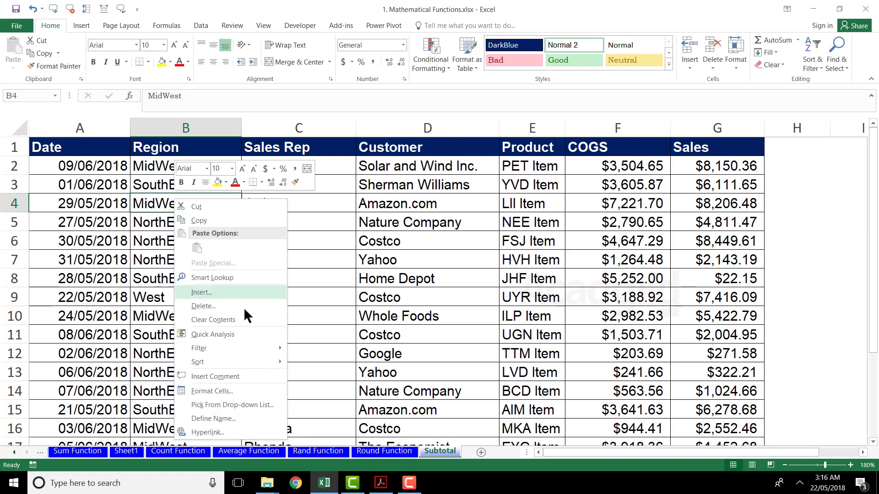
mouse_move(248, 362)
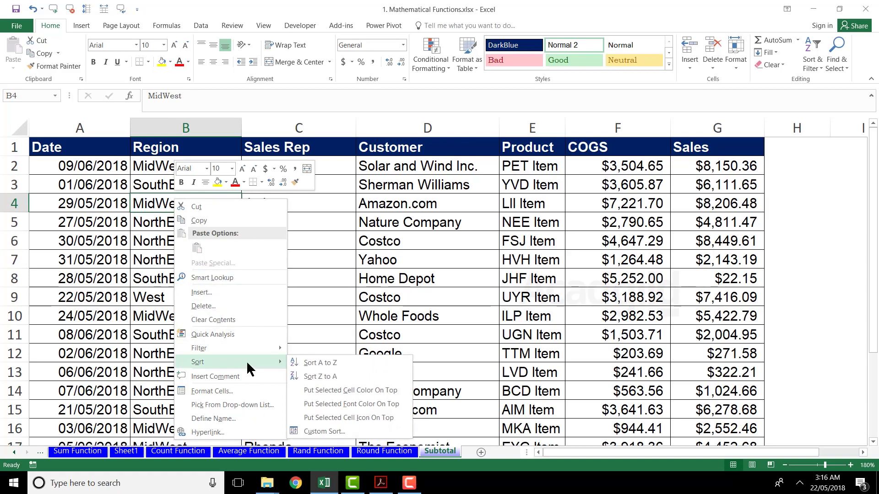
left_click(320, 363)
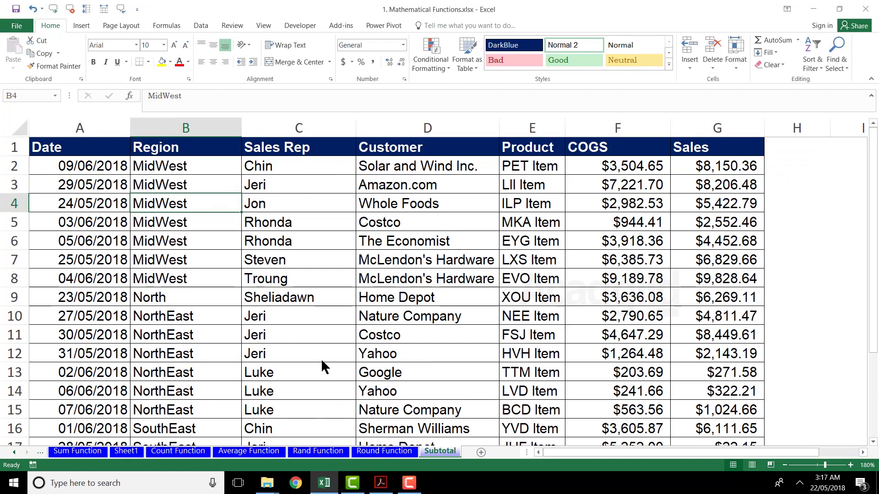
Open the Subtotal dialog from the Data tab and set At each change in to Region
left_click(201, 25)
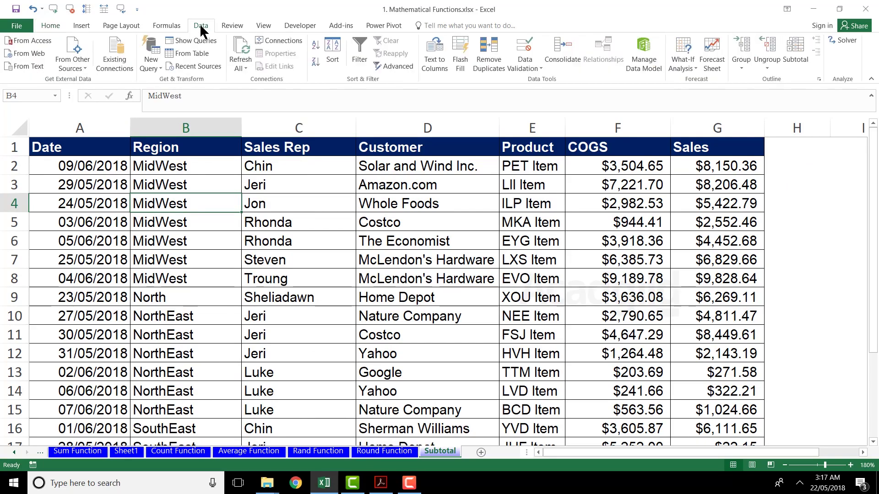
left_click(795, 53)
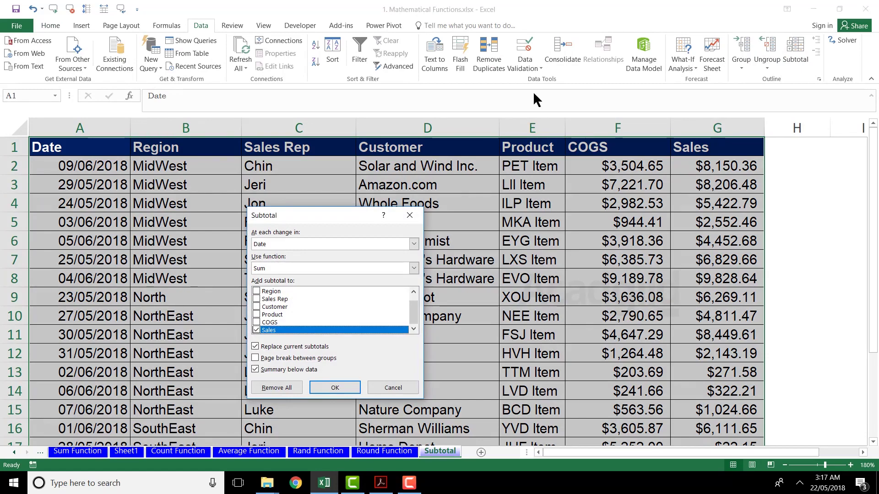
left_click_drag(309, 213, 573, 111)
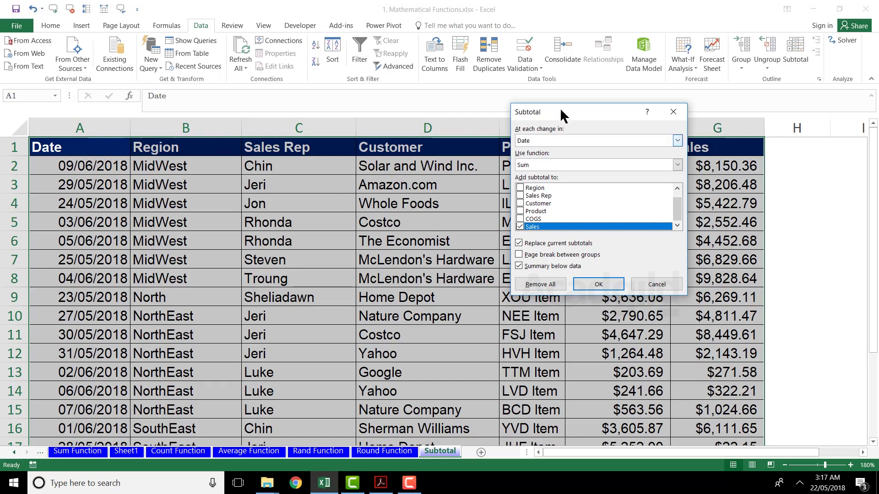
left_click_drag(563, 108, 321, 114)
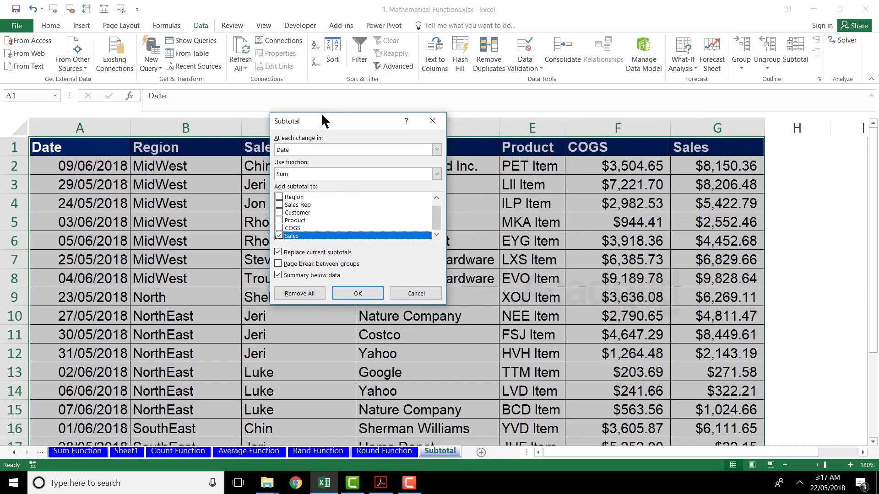
left_click(325, 146)
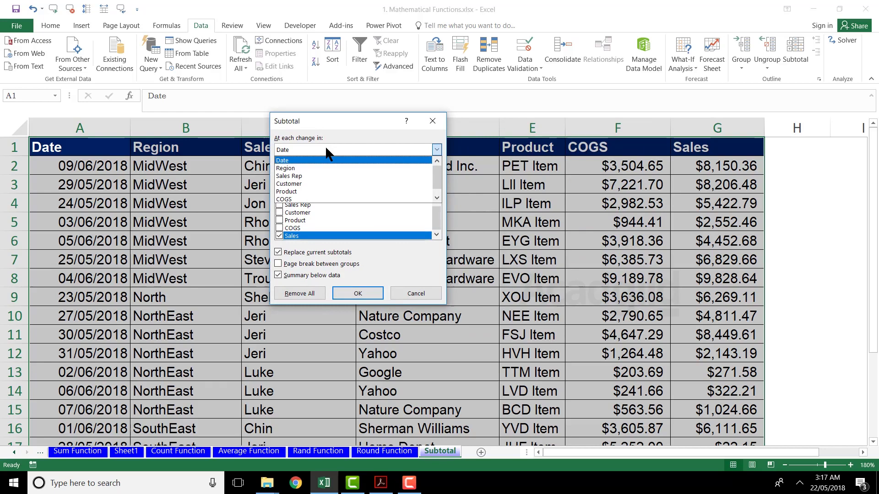
left_click(322, 167)
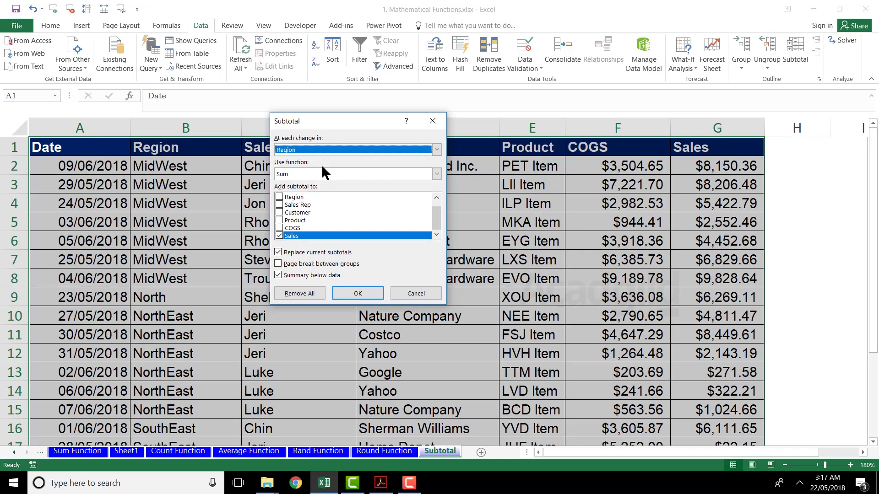
Keep Sum as the function, tick COGS alongside Sales, and apply the Region subtotals
left_click(353, 173)
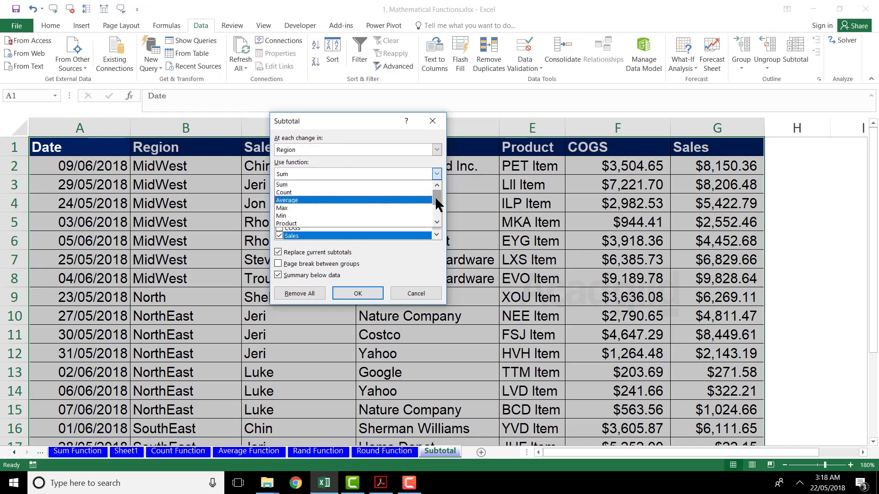
mouse_move(437, 204)
left_mouse_down()
mouse_move(437, 224)
mouse_move(437, 193)
left_mouse_up()
left_click(287, 185)
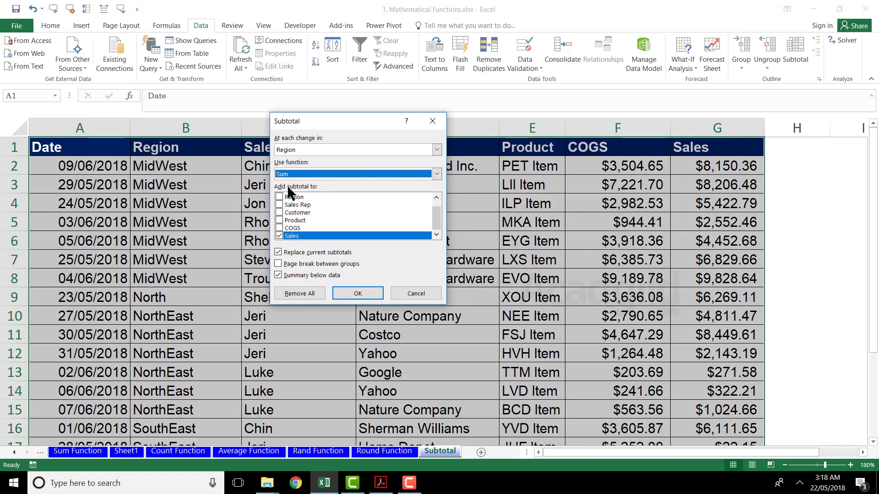
left_click(280, 228)
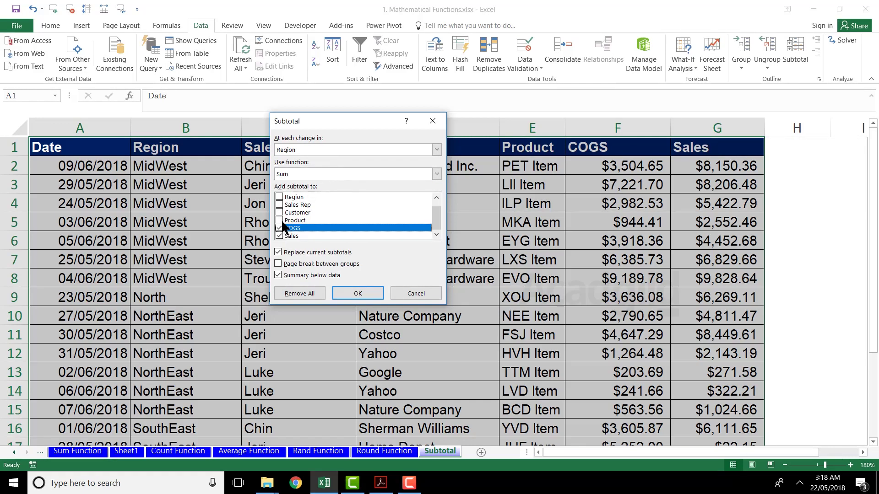
left_click(373, 293)
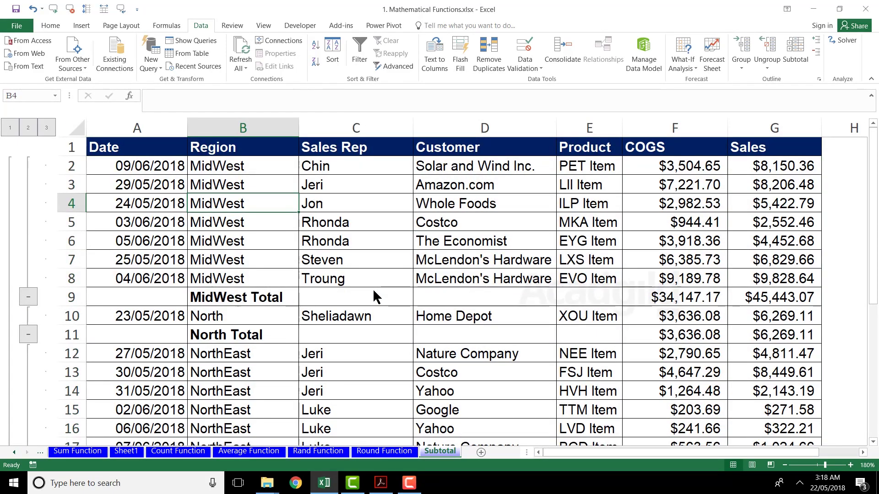
left_click(238, 298)
left_click(686, 297)
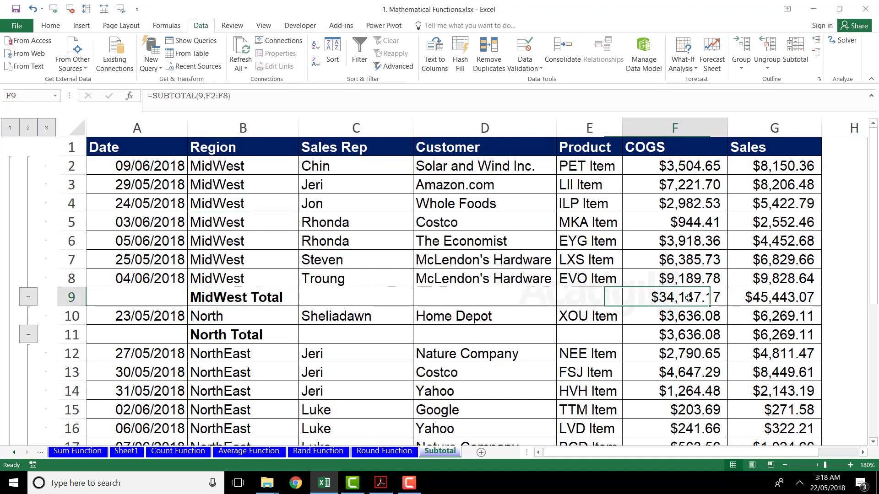
left_click_drag(241, 339, 435, 337)
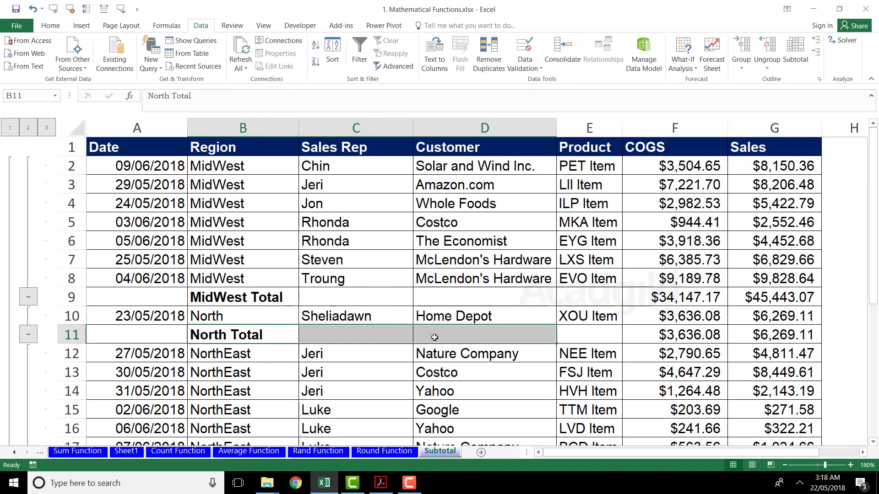
key("Down")
key("Down")
key("Down")
key("Down")
key("Down")
key("Down")
key("Down")
key("Down")
key("Down")
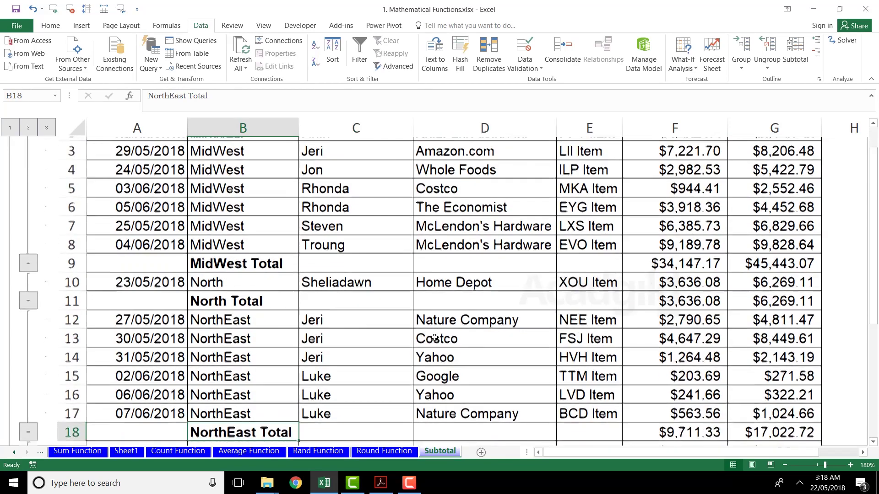
key("Down")
key("Down")
key("Down")
key("Down")
key("Down")
key("Down")
key("Down")
key("Down")
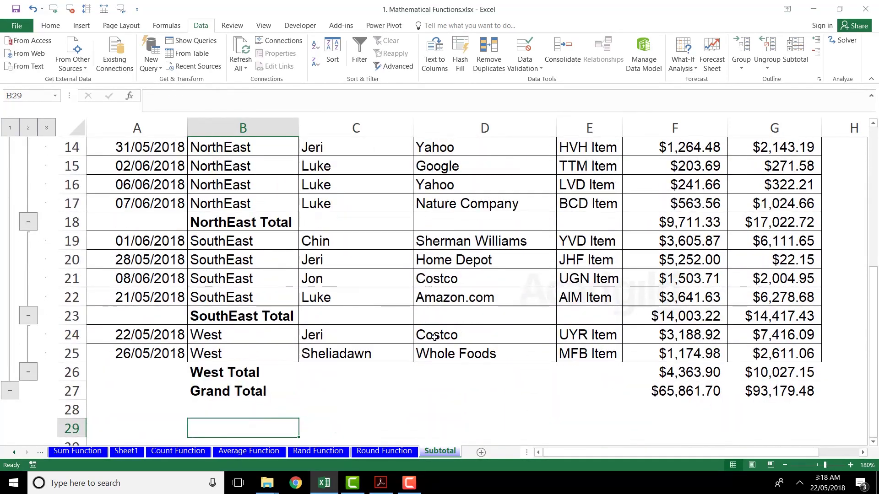
key("Up")
key("Up")
key("Up")
key("Down")
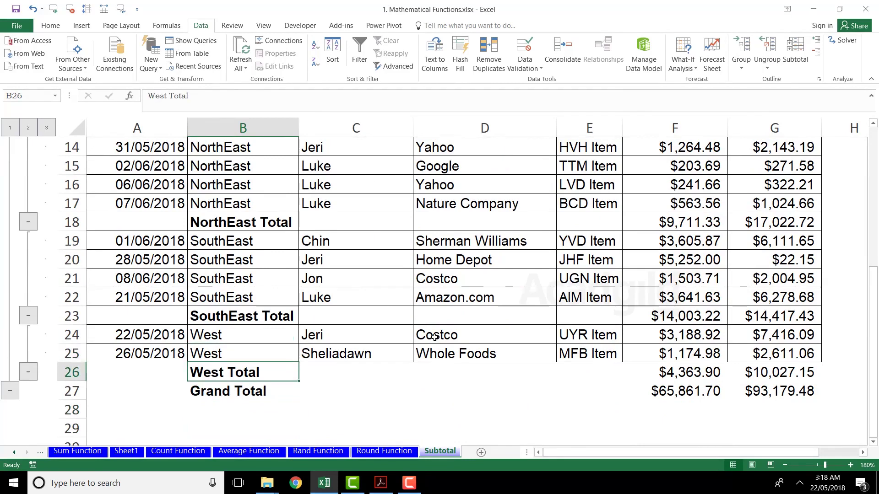
left_click(211, 384)
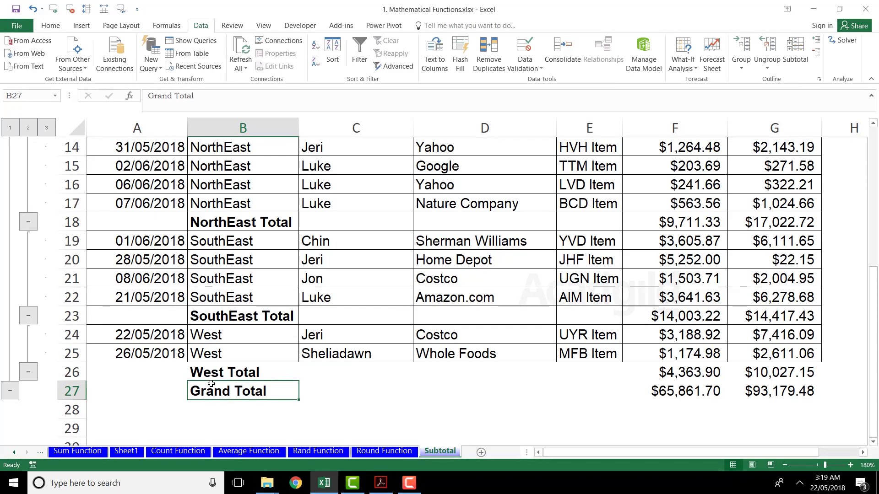
left_click(10, 128)
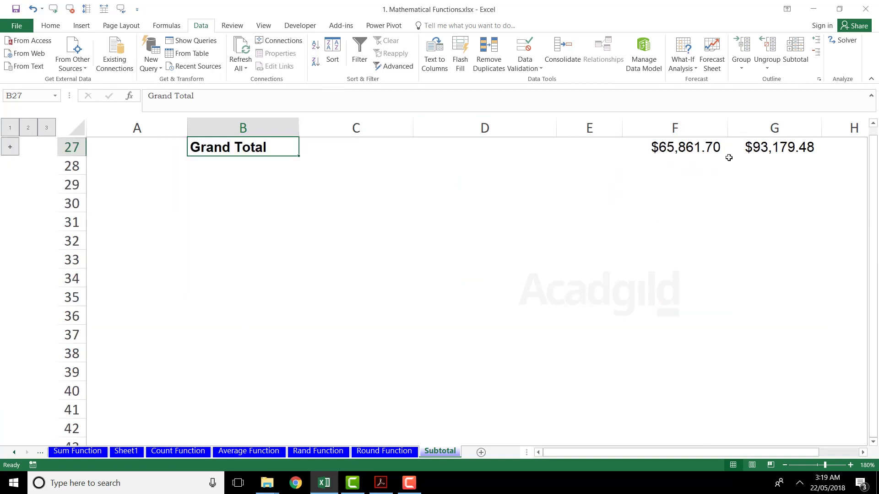
Collapse to outline level 2 showing only region totals and Grand Total, selecting North Total
left_click(872, 123)
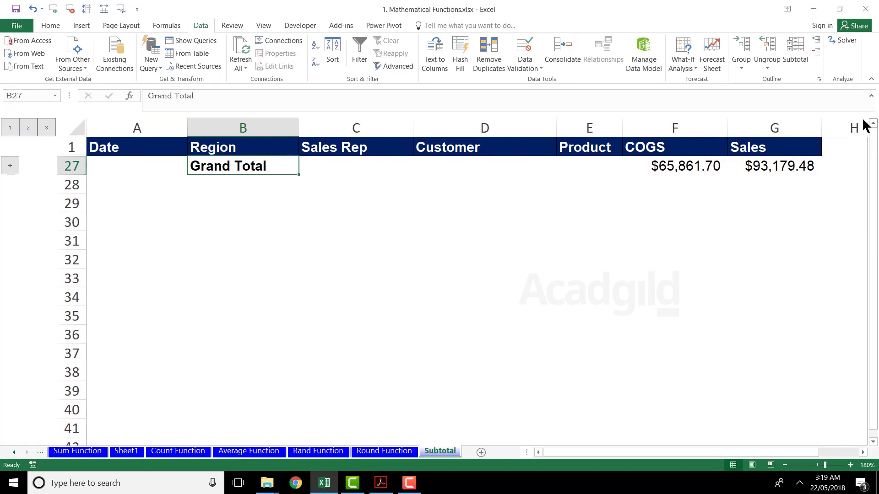
left_click(29, 128)
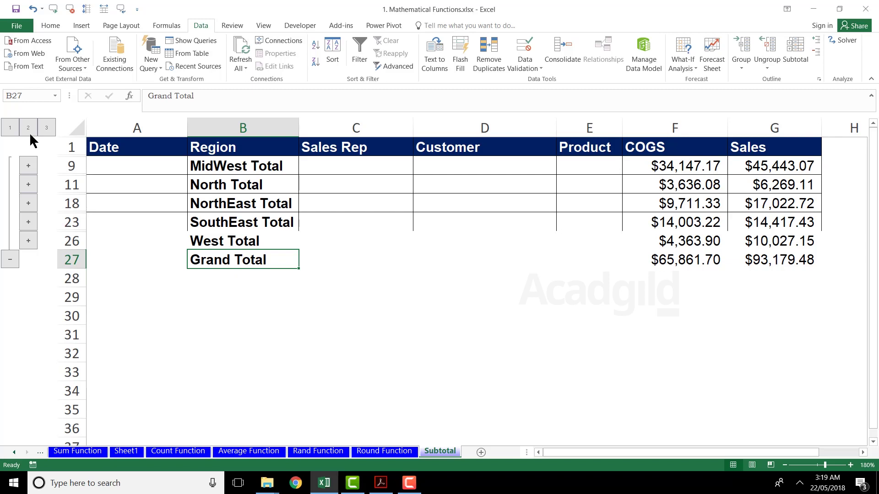
left_click(223, 186)
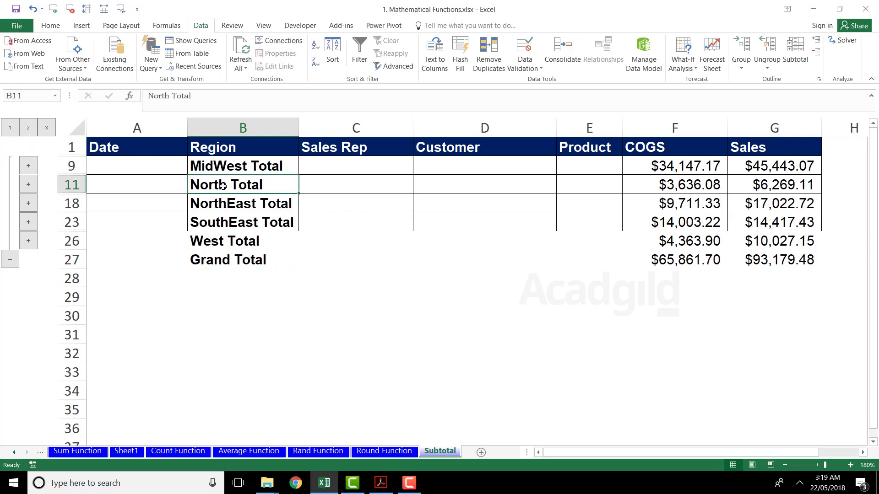
Expand NorthEast, sum its Sales cells in the status bar, then show all rows and collapse to Grand Total
left_click(237, 209)
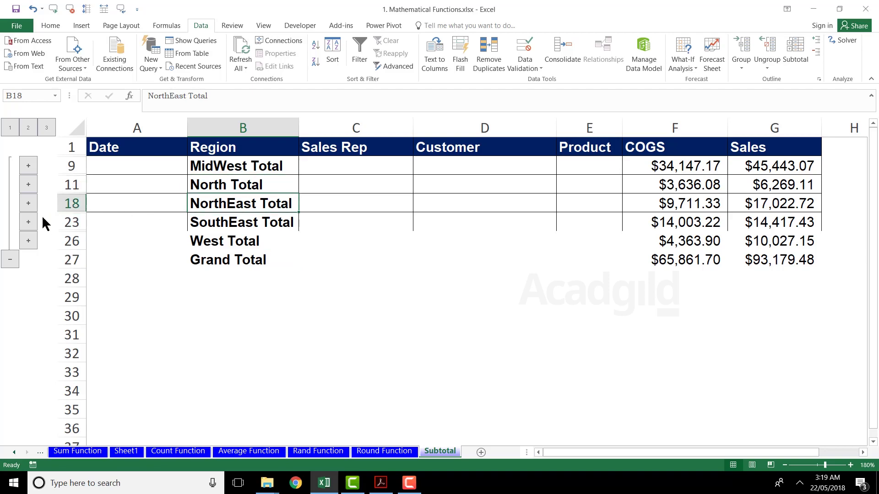
left_click(28, 204)
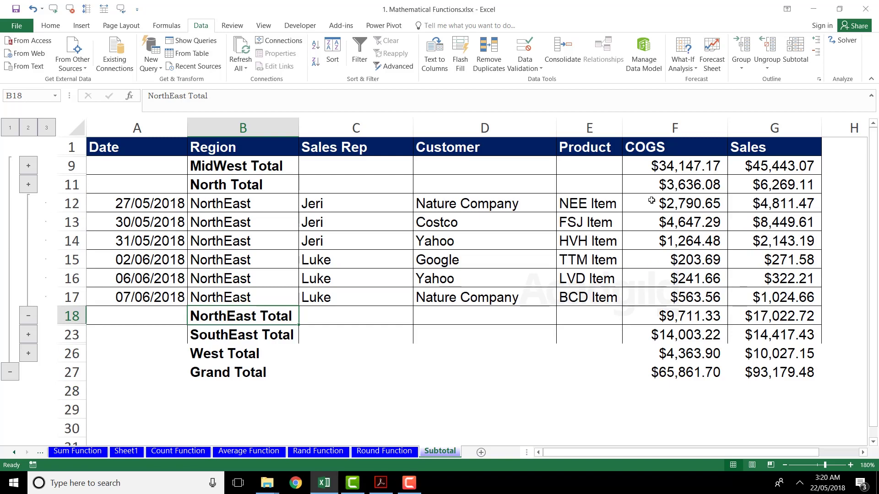
left_click_drag(757, 205, 752, 295)
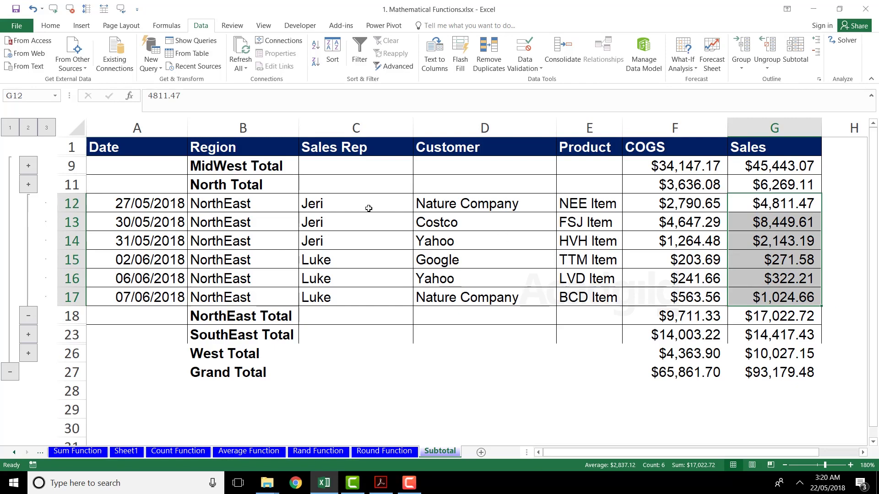
left_click(46, 122)
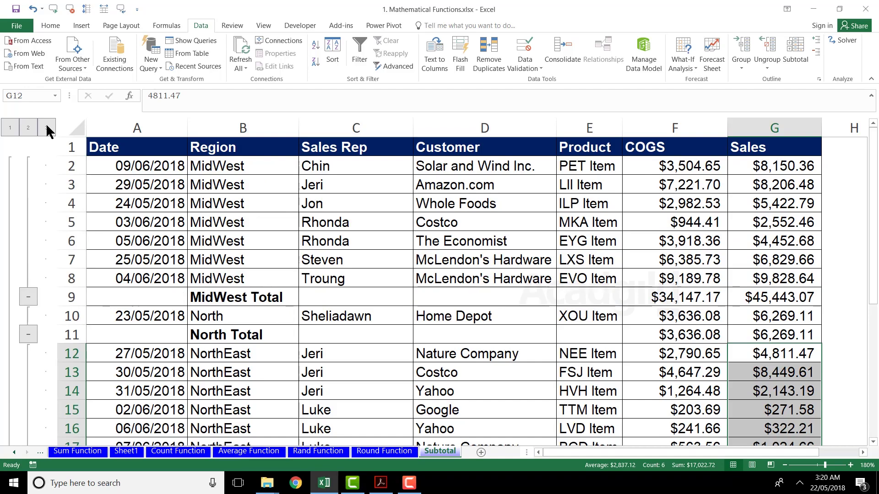
left_click(13, 130)
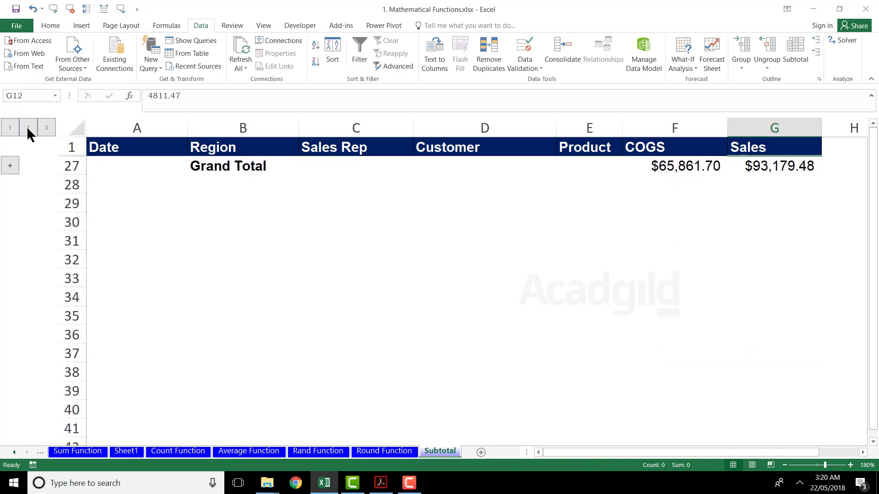
left_click(28, 128)
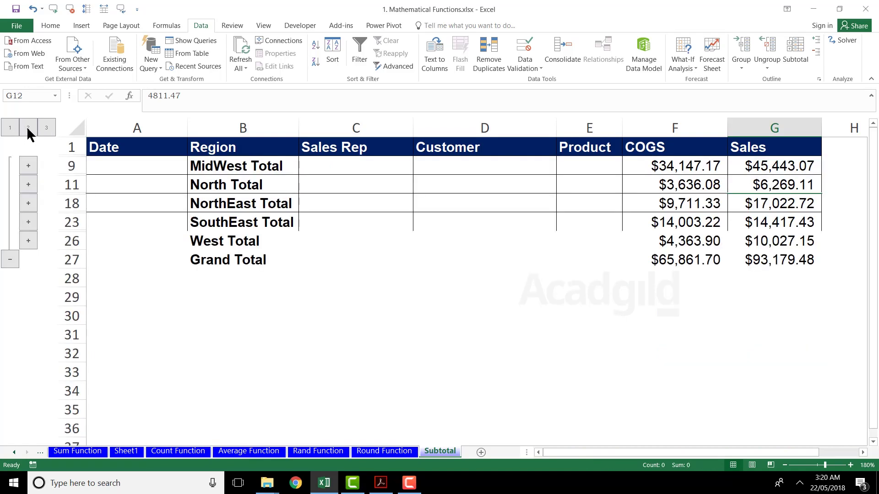
left_click(51, 128)
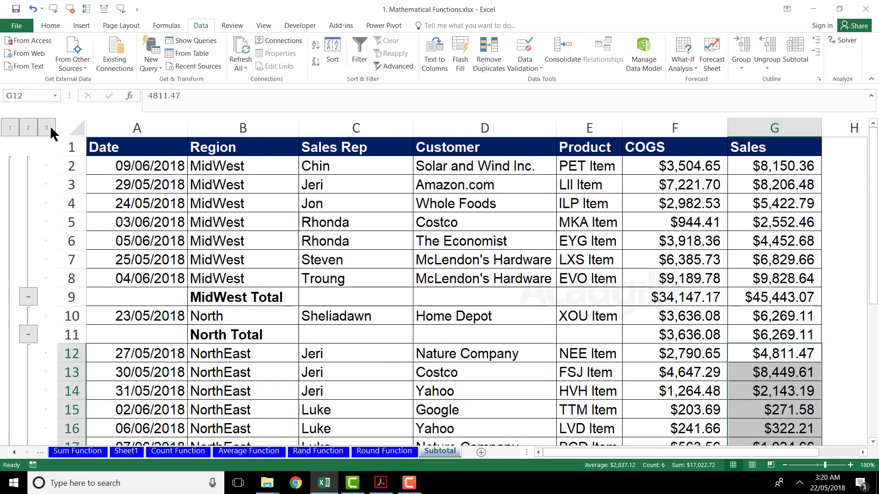
left_click(194, 214)
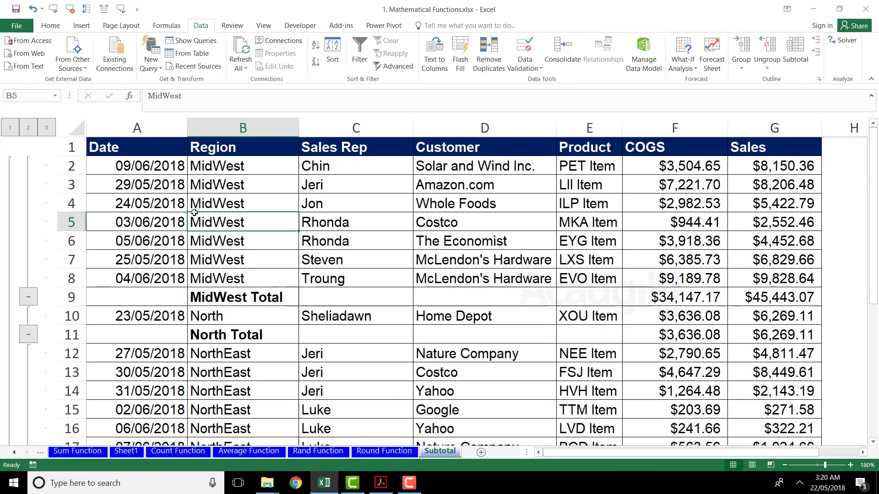
Use Remove All in the Subtotal dialog to clear the Region subtotals
left_click(790, 53)
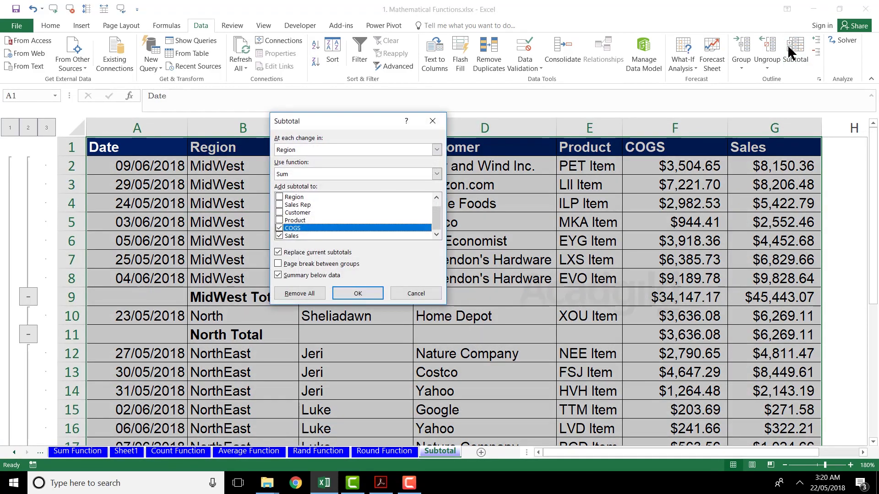
left_click(297, 292)
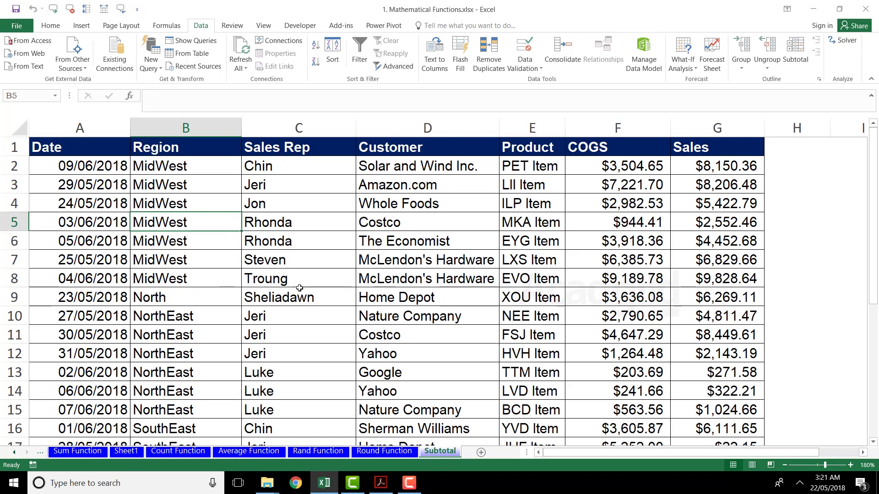
Sort the sales data A to Z on the Sales Rep column
left_click(312, 221)
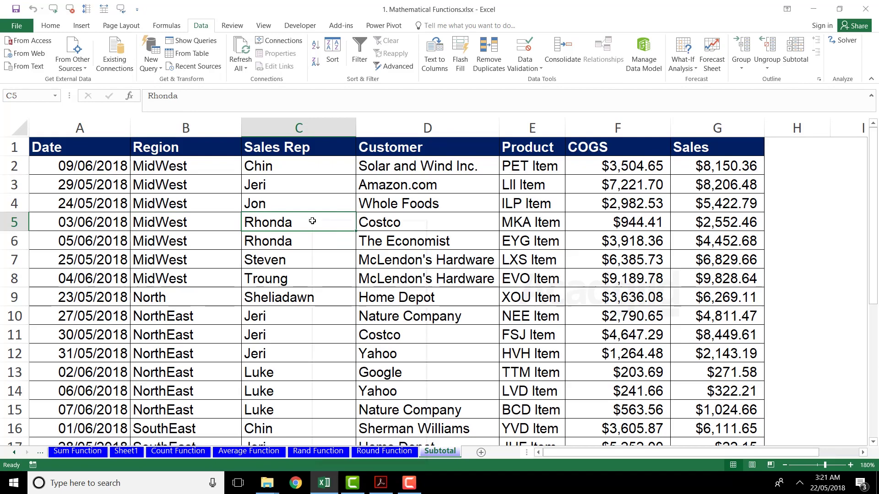
right_click(313, 222)
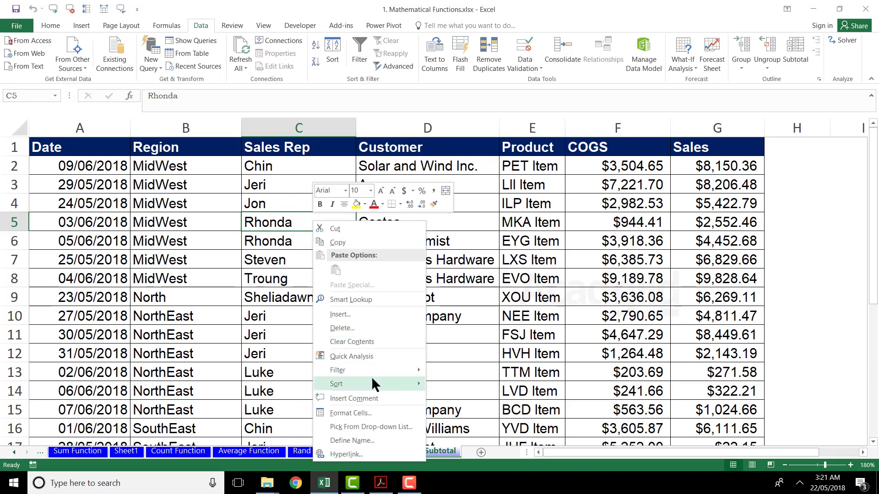
mouse_move(371, 384)
left_click(450, 386)
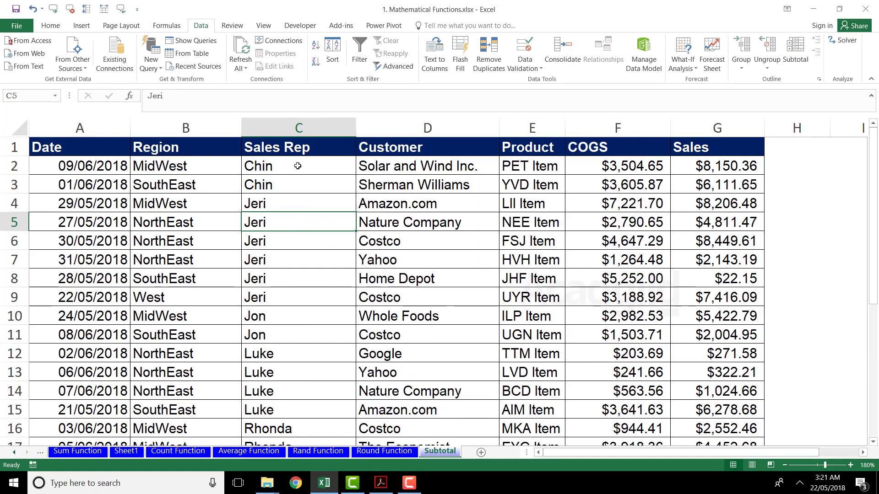
left_click(795, 55)
Set At each change in to Sales Rep and apply Sum subtotals on COGS and Sales
left_click_drag(348, 122, 671, 98)
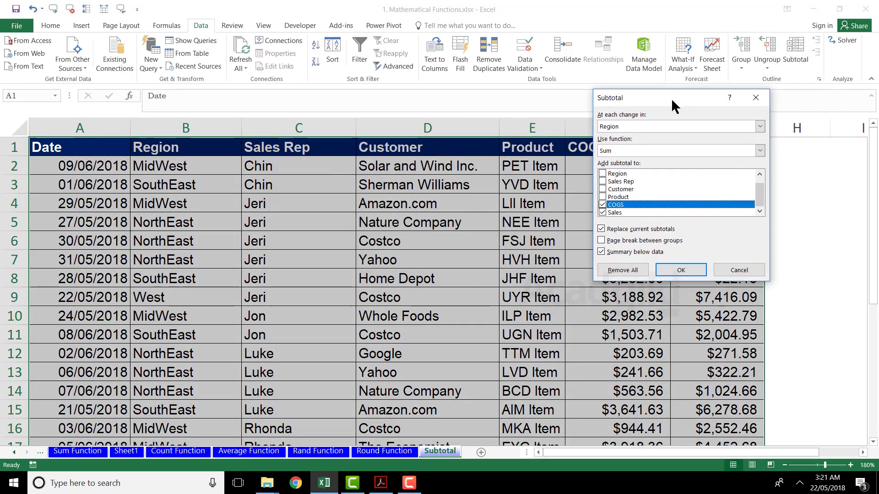
left_click(759, 127)
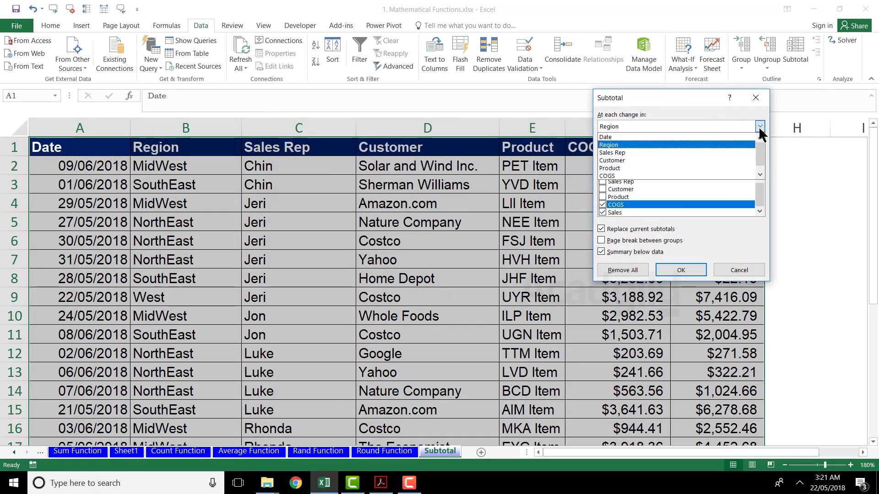
left_click(644, 152)
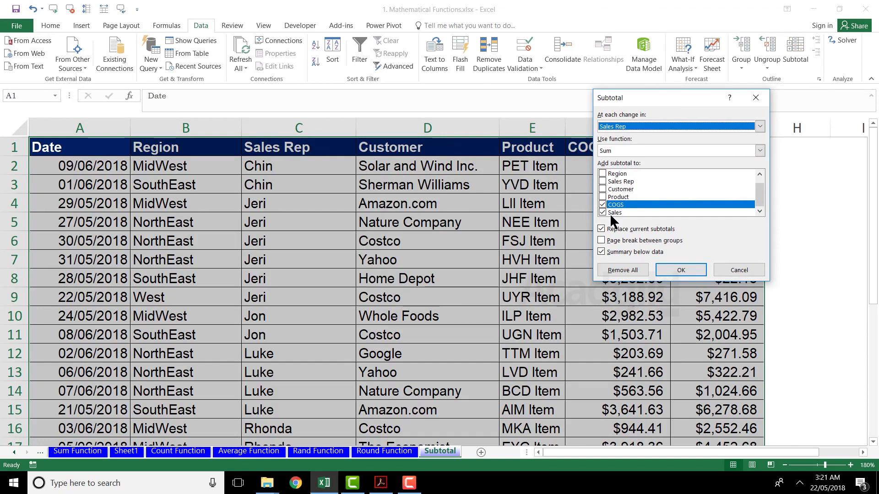
left_click(683, 269)
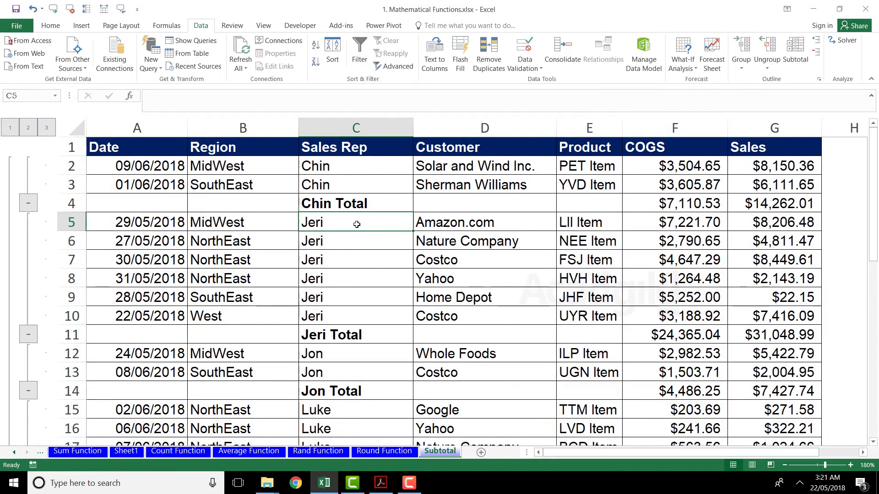
Review outline levels 1, 2 and 3, then Remove All Sales Rep subtotals
left_click(10, 128)
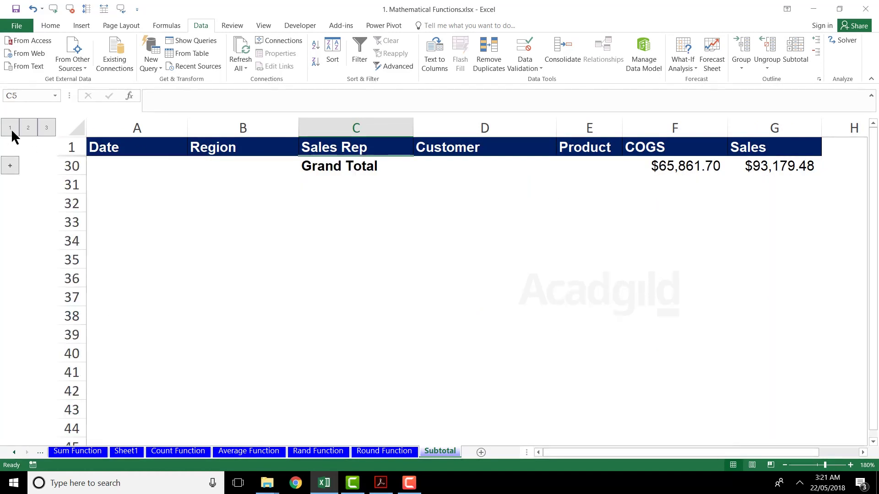
left_click(27, 128)
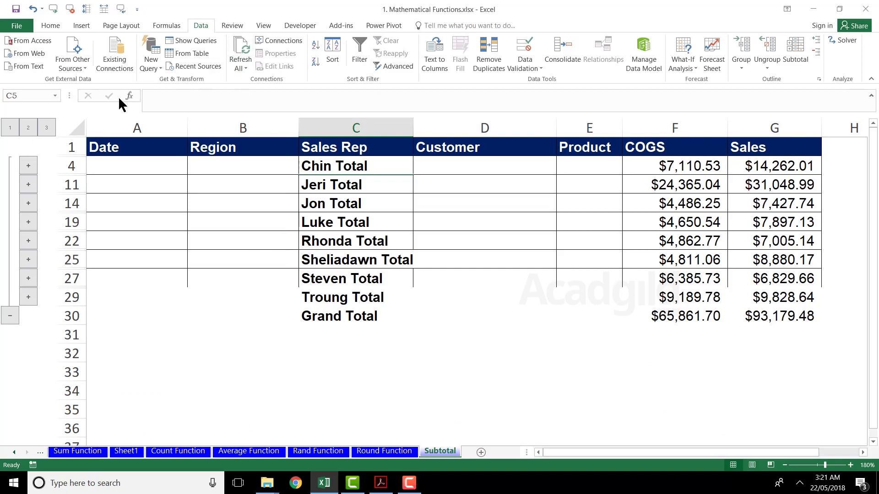
left_click(48, 127)
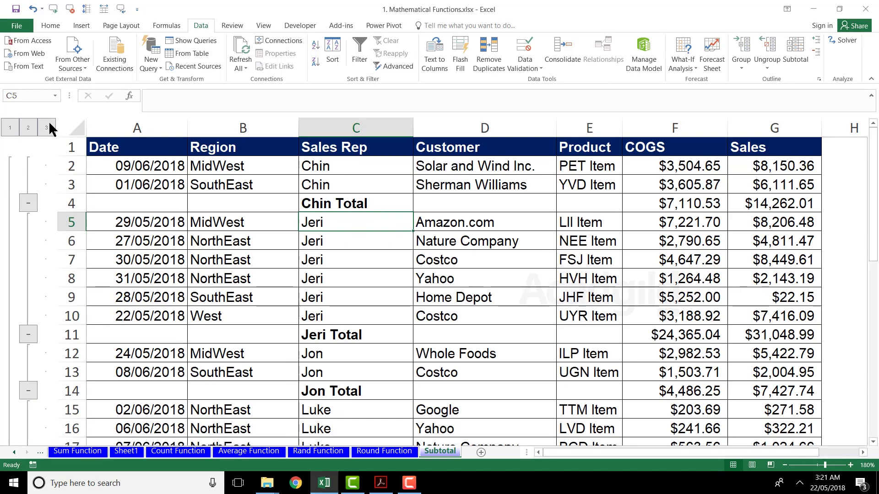
left_click(794, 46)
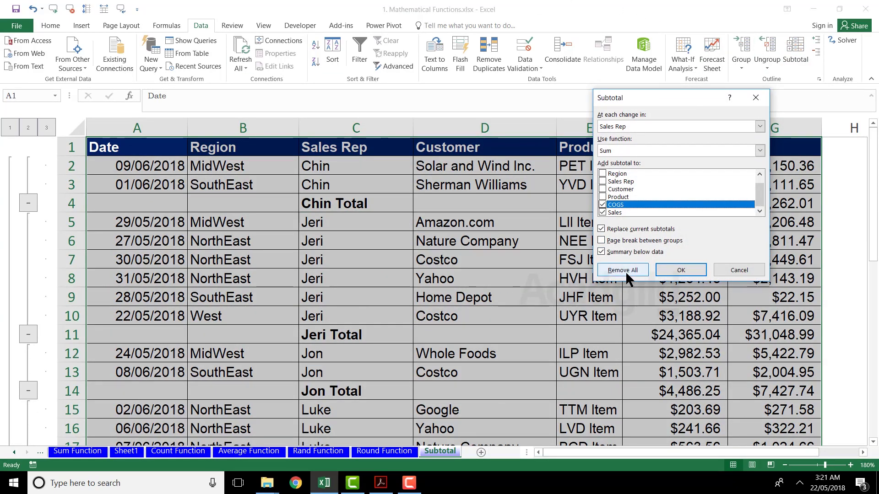
left_click(625, 272)
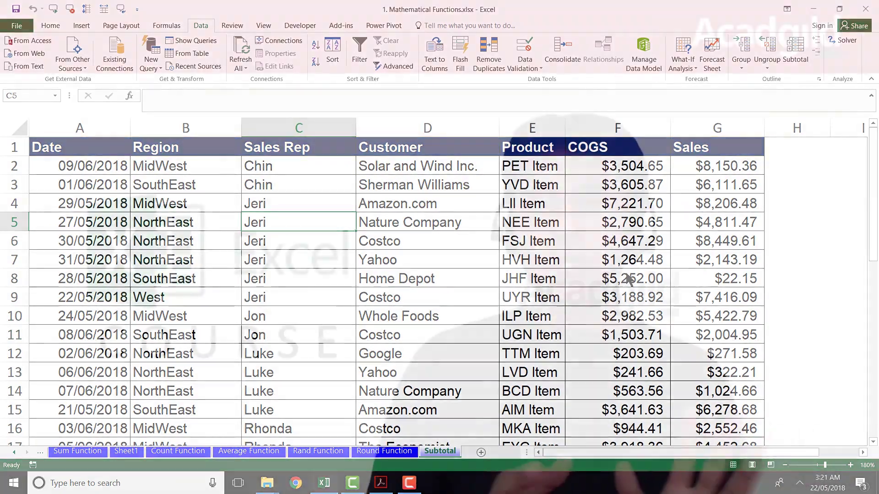